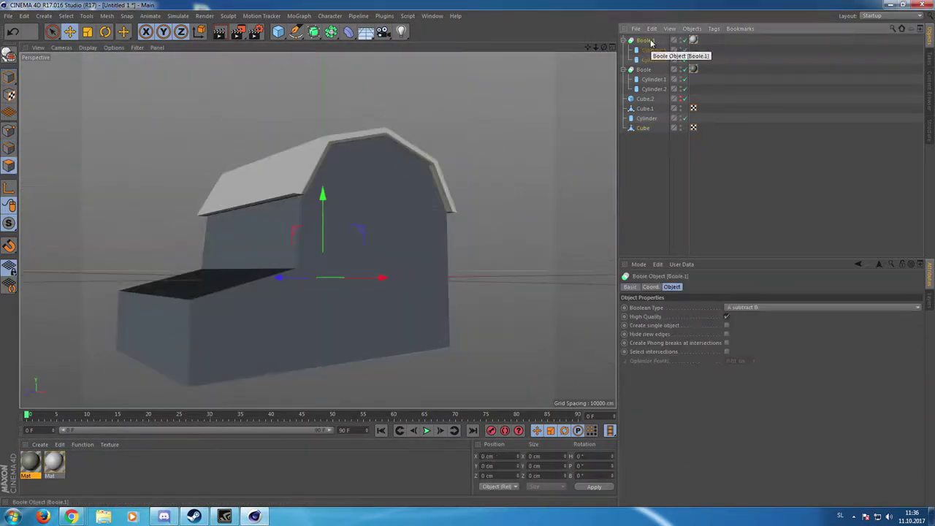
- Extrude the selected roof edge via the viewport context menu's Extrude command
right_click(315, 122)
click(356, 293)
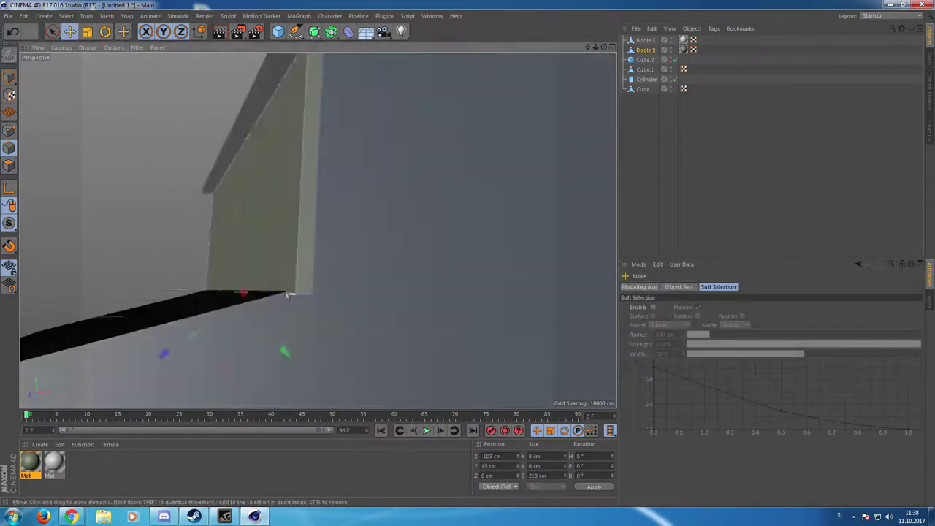
alt+drag(314, 219, 394, 197)
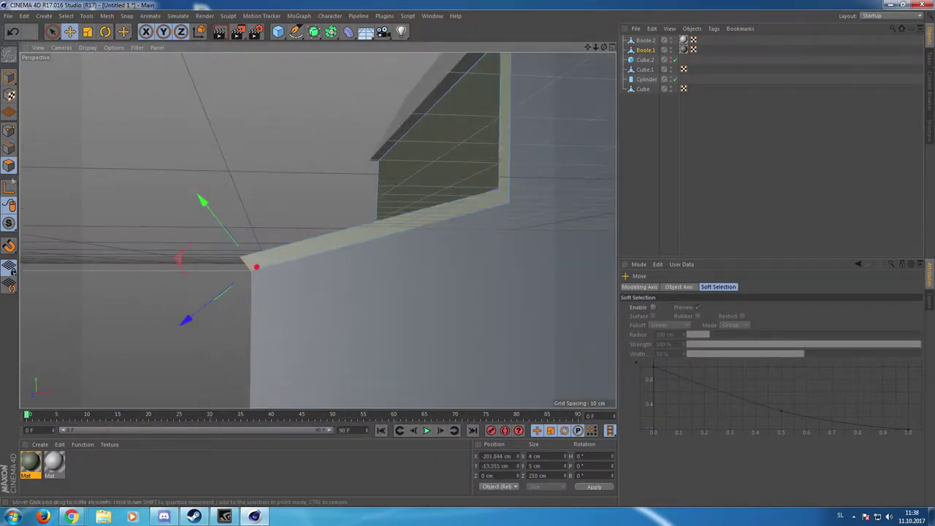
- Enter an exact Y position for the selected roof point in the Coordinates field
double_click(499, 465)
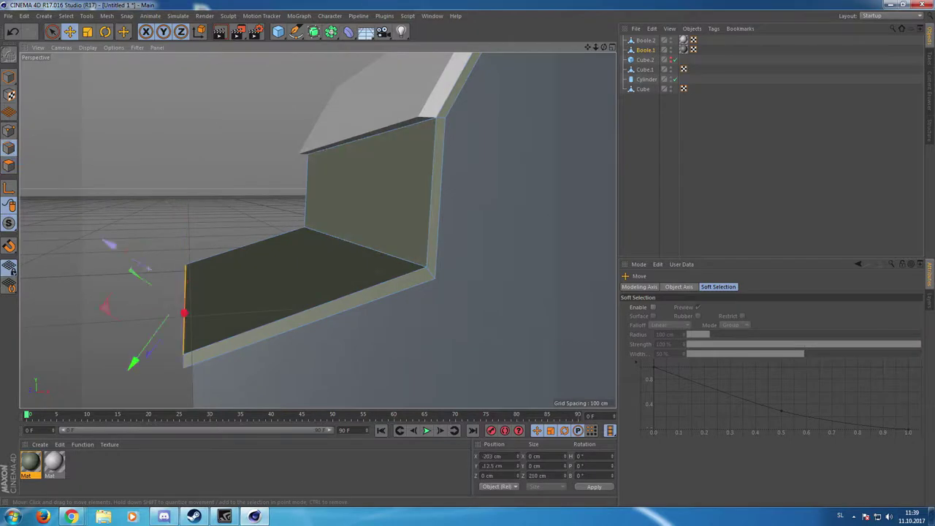